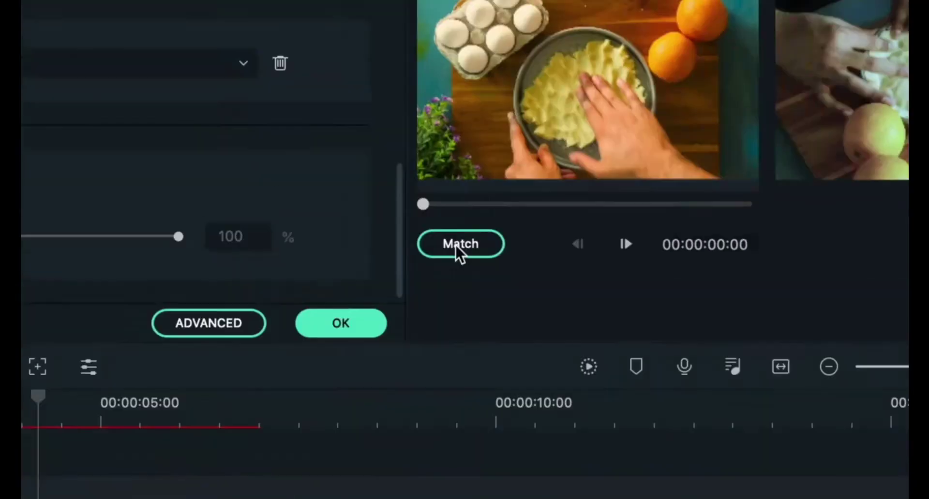
{"action": "left_click", "coordinate": [457, 246]}
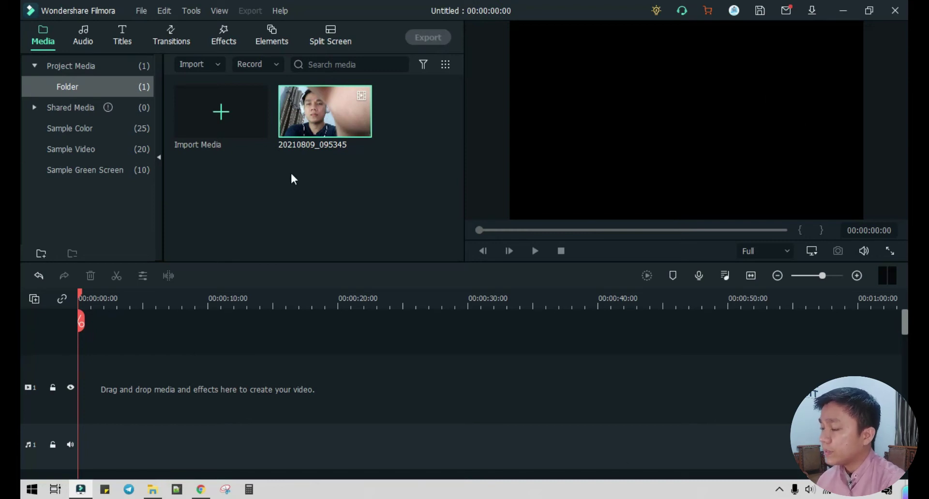
Import the video 20210809_095955 and place it at the start of video track 1
{"action": "left_click", "coordinate": [208, 67]}
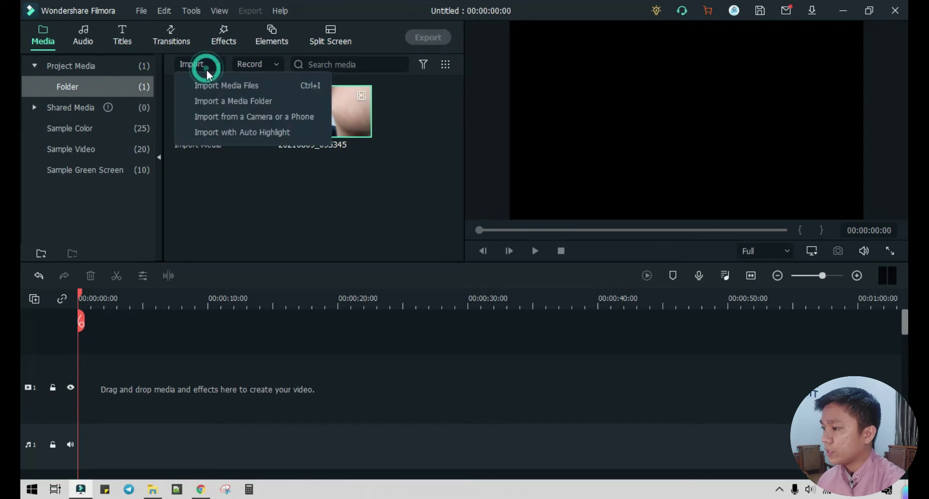
{"action": "left_click", "coordinate": [211, 86]}
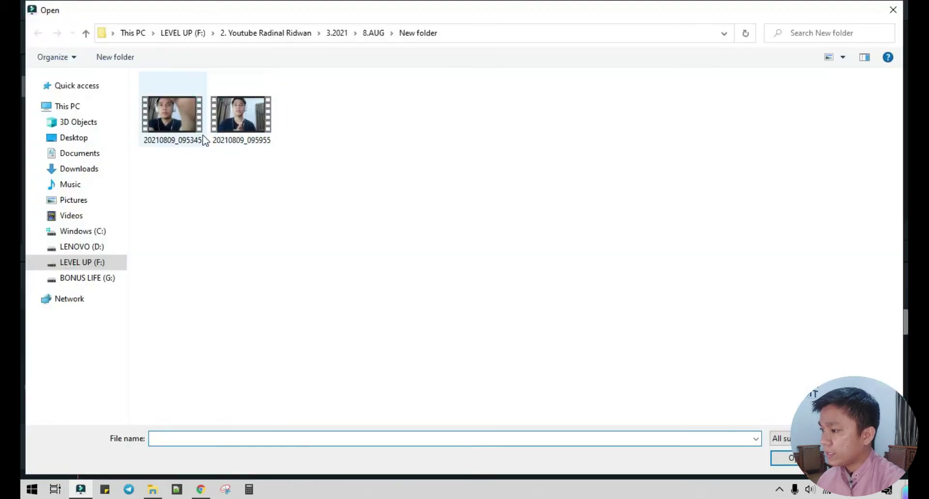
{"action": "left_click", "coordinate": [228, 125]}
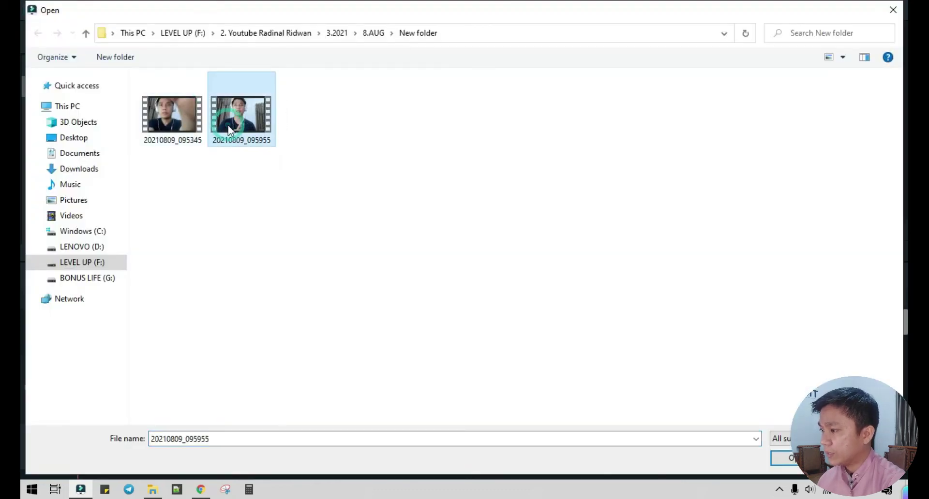
{"action": "double_click", "coordinate": [228, 125]}
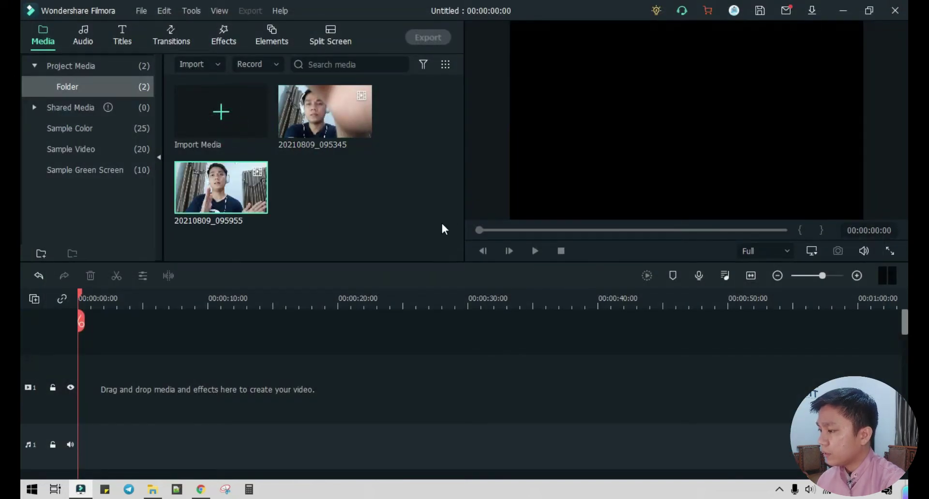
{"action": "left_click_drag", "start_coordinate": [234, 191], "coordinate": [84, 382]}
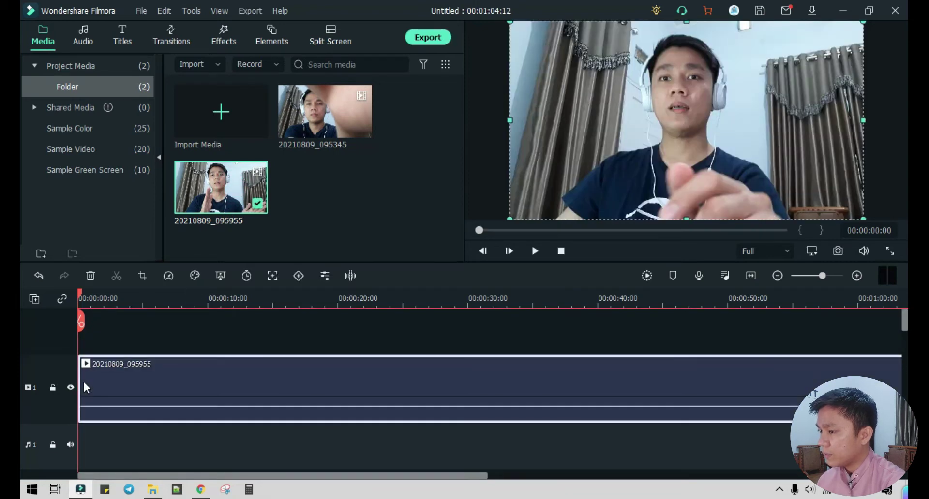
Split the 20210809_095955 clip at 00:00:29:00 and delete the part after the cut
{"action": "left_click", "coordinate": [80, 292]}
{"action": "left_click_drag", "start_coordinate": [92, 296], "coordinate": [451, 308]}
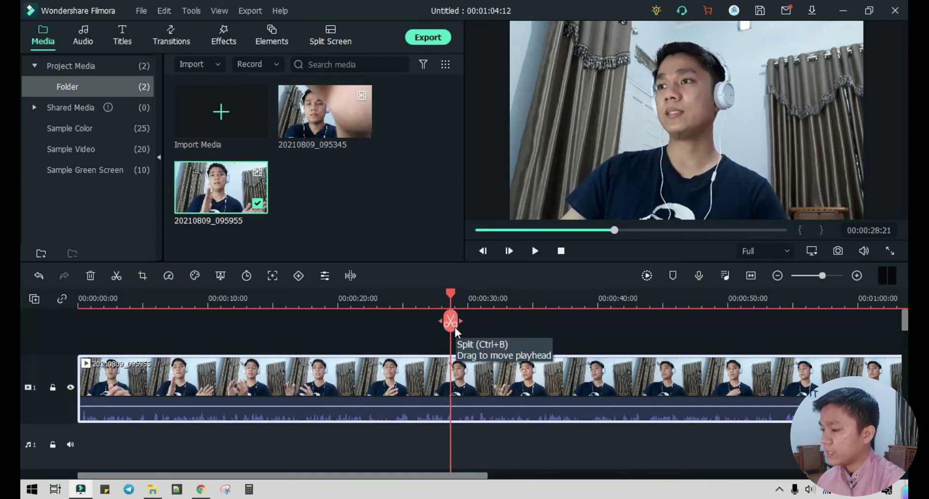
{"action": "left_click", "coordinate": [455, 327]}
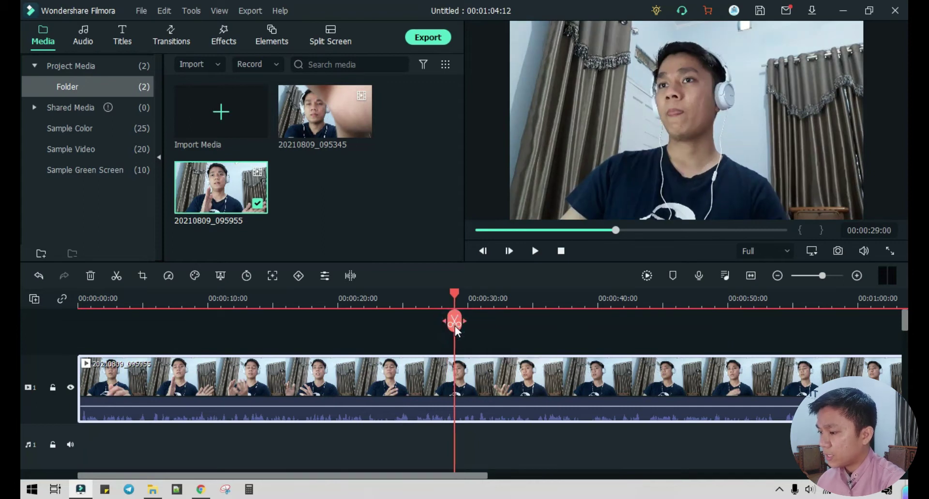
{"action": "left_click", "coordinate": [455, 327]}
{"action": "left_click", "coordinate": [493, 386]}
{"action": "key", "text": "Delete"}
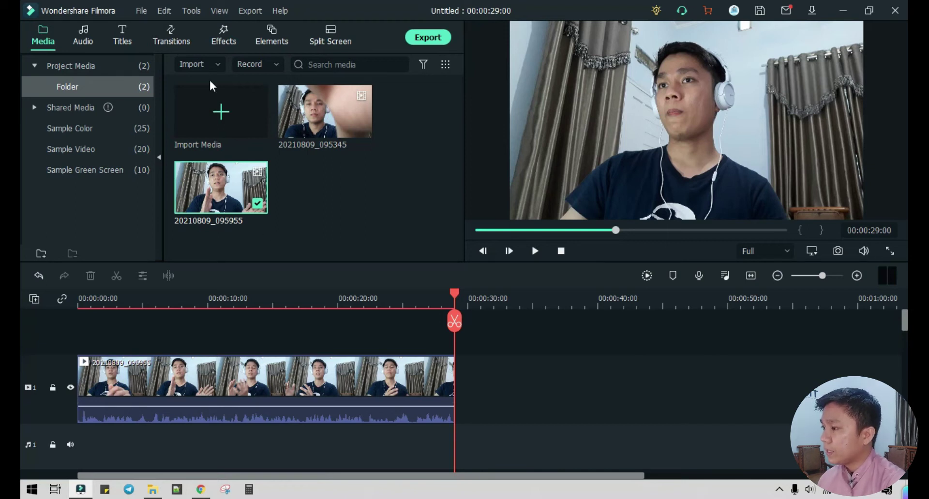
Apply the Image Mask effect to the 20210809_095955 clip on the timeline
{"action": "left_click", "coordinate": [221, 36]}
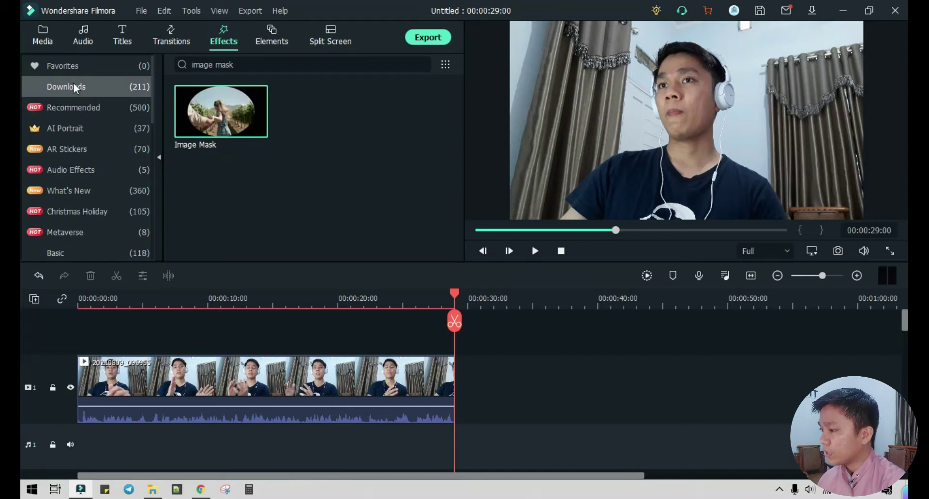
{"action": "scroll", "coordinate": [77, 131], "scroll_direction": "down", "scroll_amount": 1}
{"action": "scroll", "coordinate": [83, 127], "scroll_direction": "up", "scroll_amount": 1}
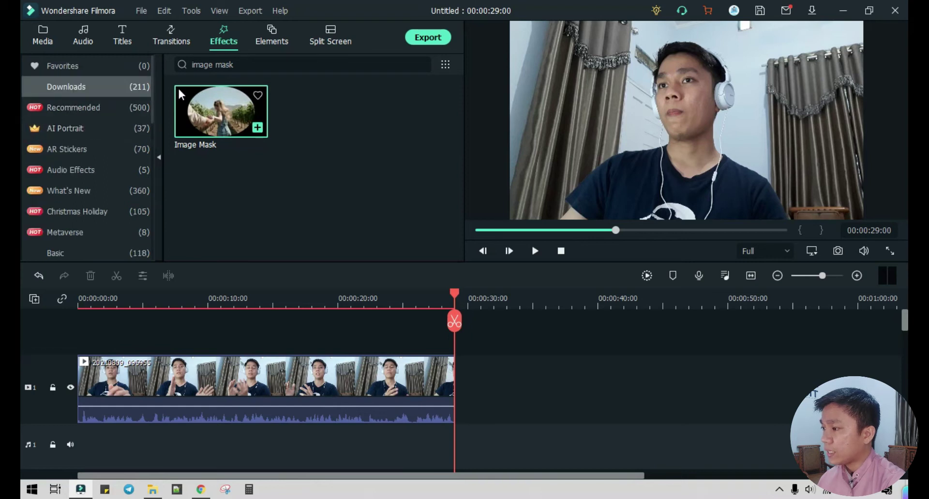
{"action": "left_click", "coordinate": [244, 63]}
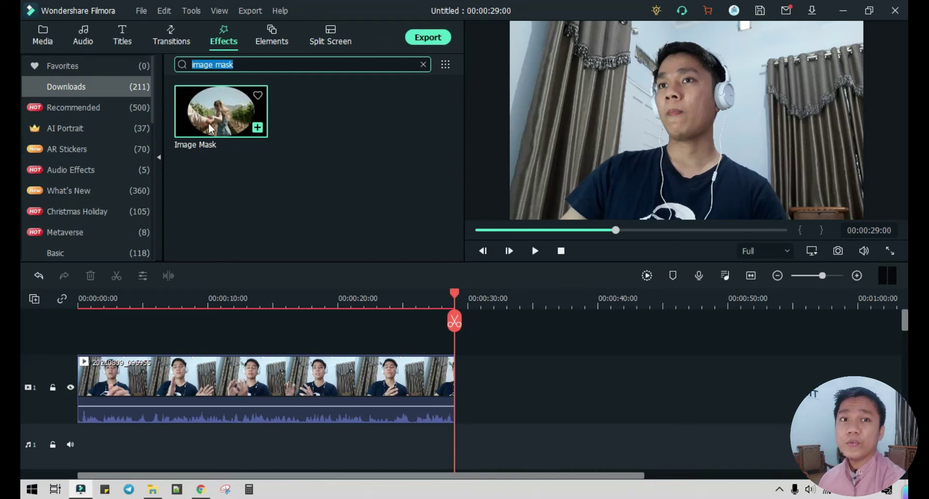
{"action": "left_click_drag", "start_coordinate": [204, 116], "coordinate": [117, 381]}
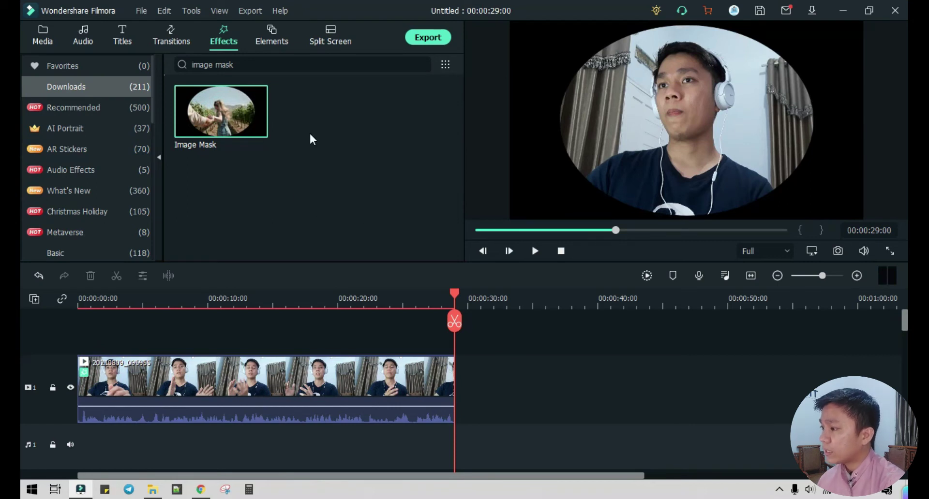
Open the clip's video properties, collapse Transform and Compositing, and expand the Image Mask settings
{"action": "left_click", "coordinate": [272, 387]}
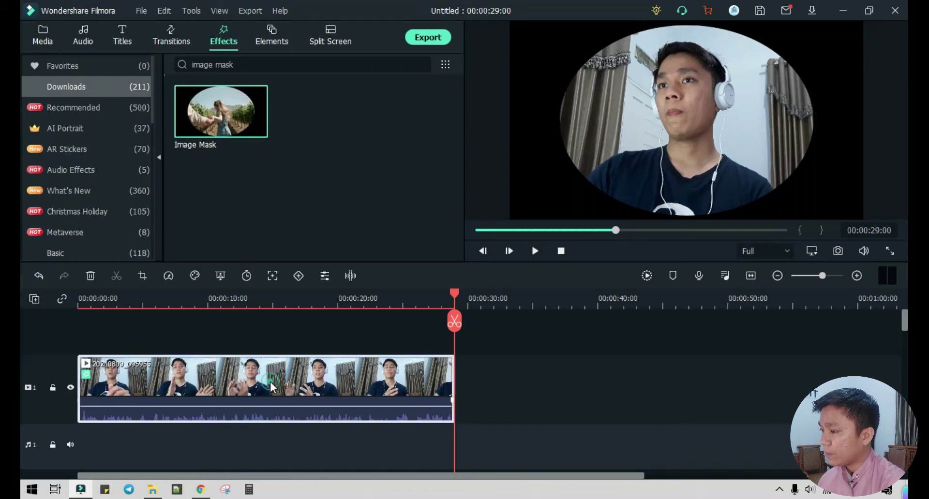
{"action": "double_click", "coordinate": [270, 382]}
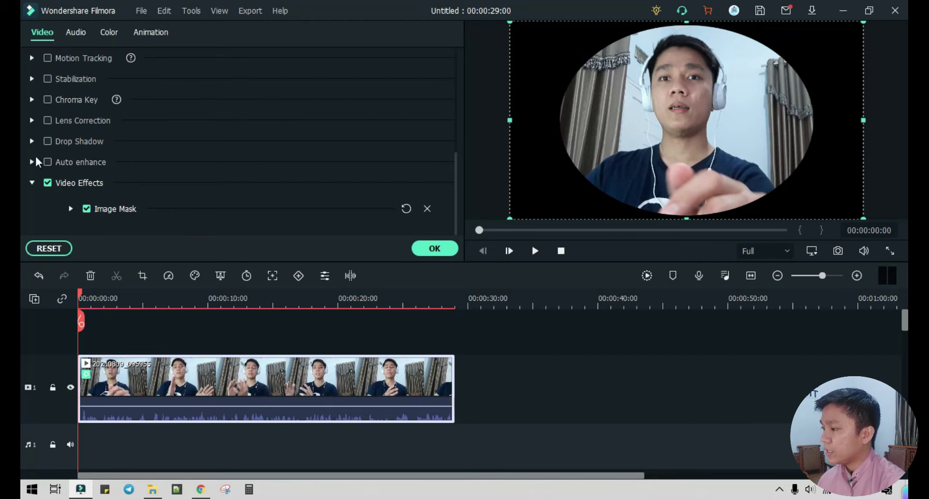
{"action": "scroll", "coordinate": [46, 147], "scroll_direction": "up", "scroll_amount": 5}
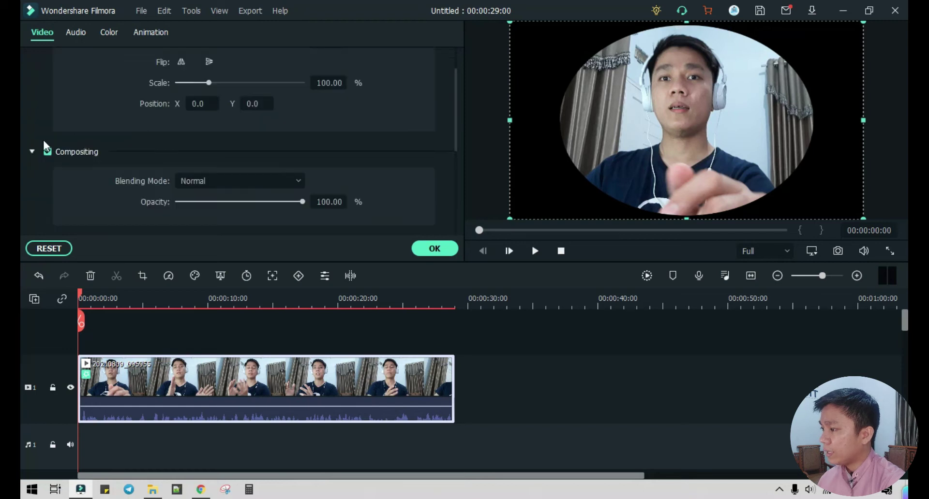
{"action": "left_click", "coordinate": [31, 58]}
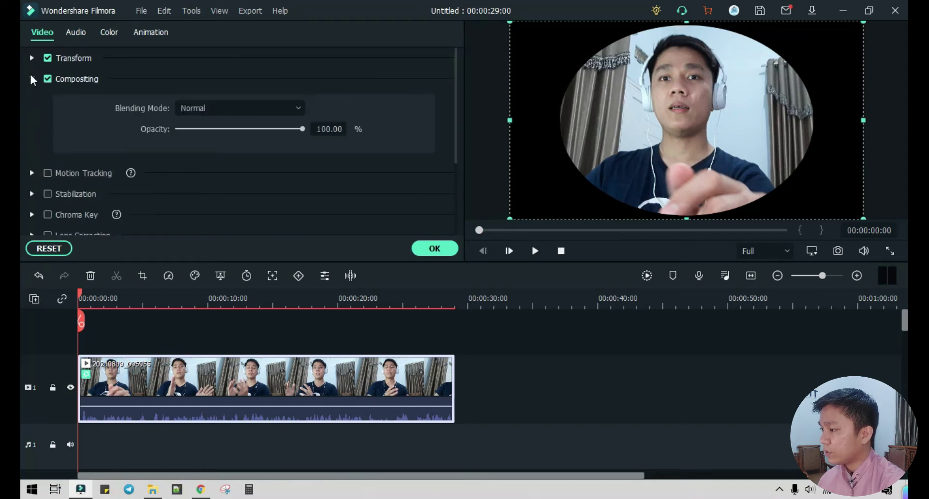
{"action": "left_click", "coordinate": [32, 79]}
{"action": "scroll", "coordinate": [39, 193], "scroll_direction": "down", "scroll_amount": 2}
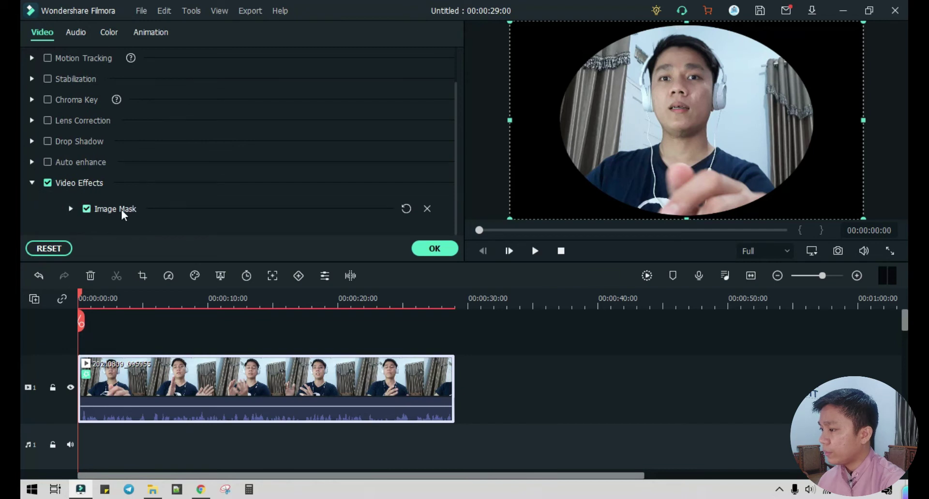
{"action": "left_click", "coordinate": [71, 209]}
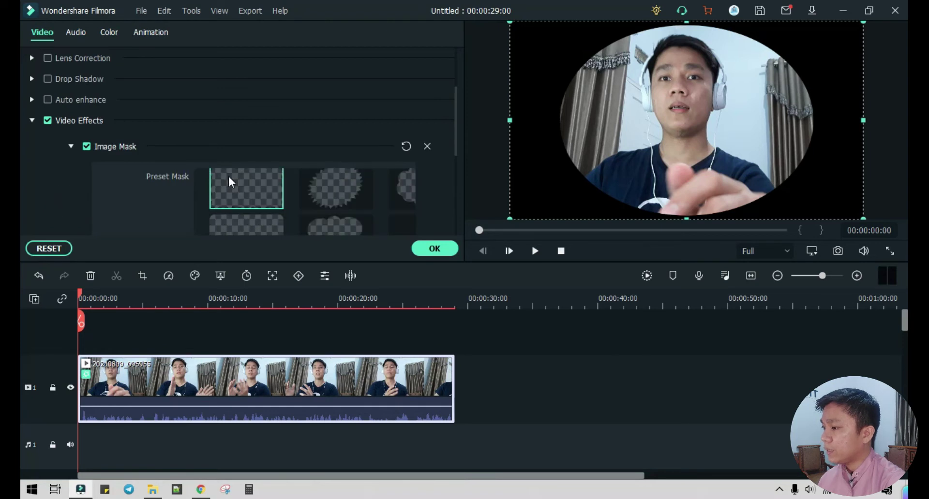
Set the Image Mask width to 80 for a rounder shape and confirm the clip's settings
{"action": "scroll", "coordinate": [228, 182], "scroll_direction": "down", "scroll_amount": 3}
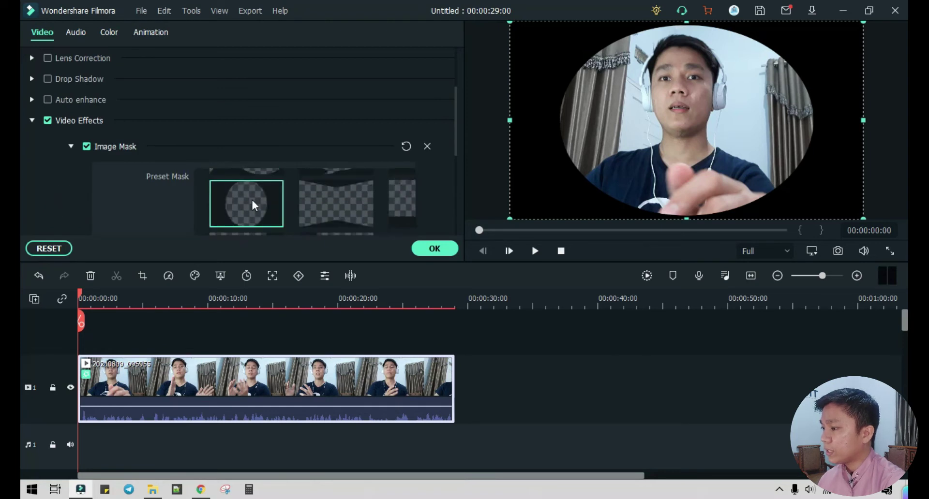
{"action": "scroll", "coordinate": [424, 186], "scroll_direction": "down", "scroll_amount": 3}
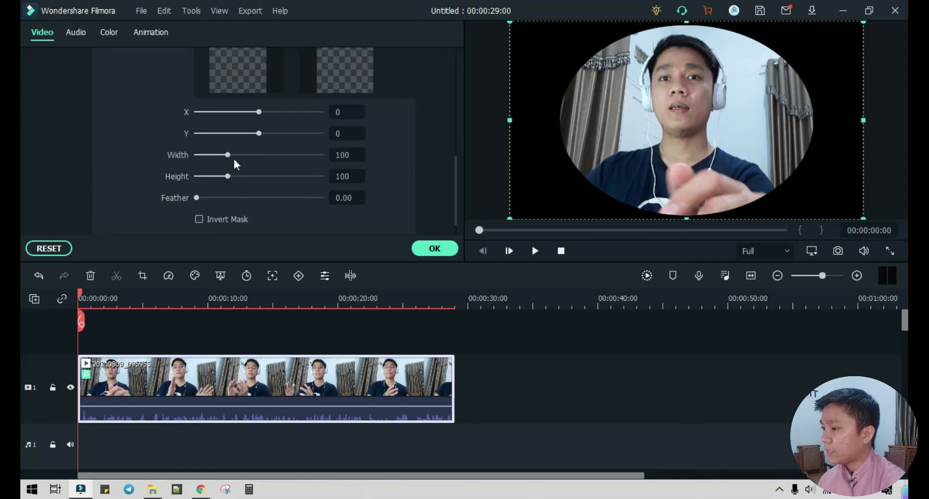
{"action": "left_click", "coordinate": [339, 154]}
{"action": "type", "text": "80"}
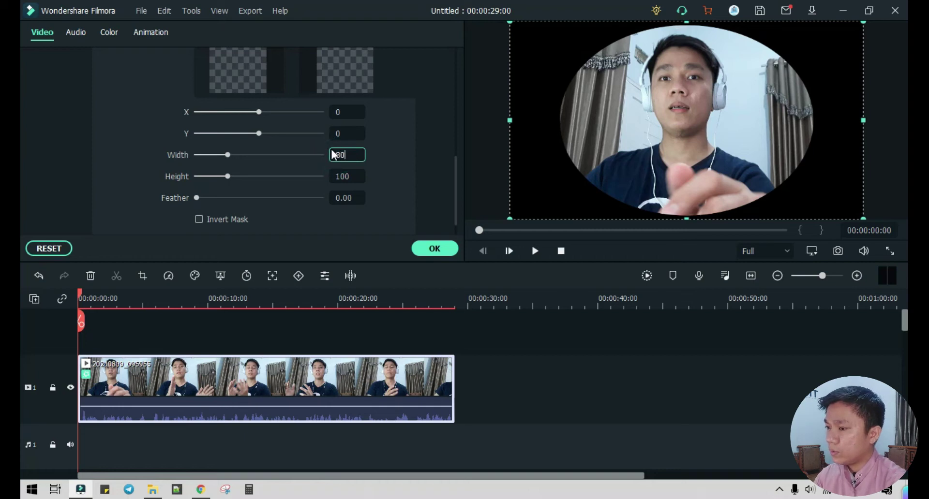
{"action": "key", "text": "Return"}
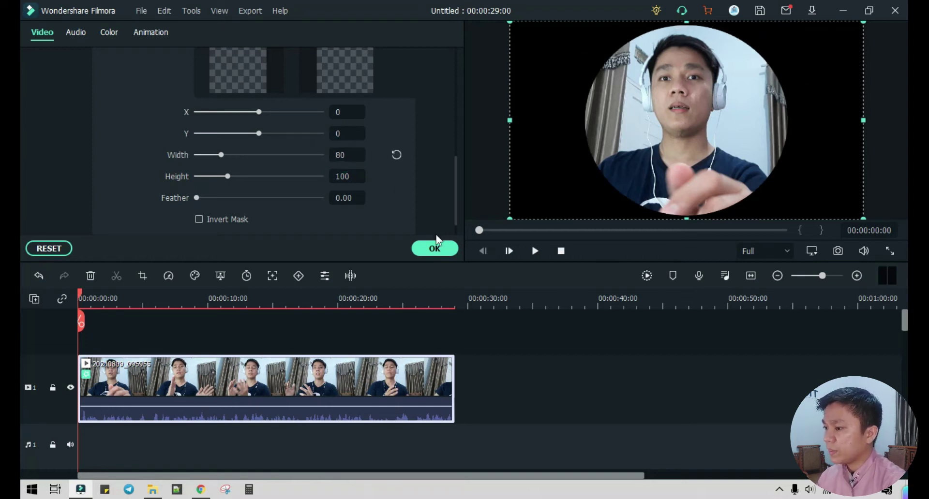
{"action": "left_click", "coordinate": [434, 249]}
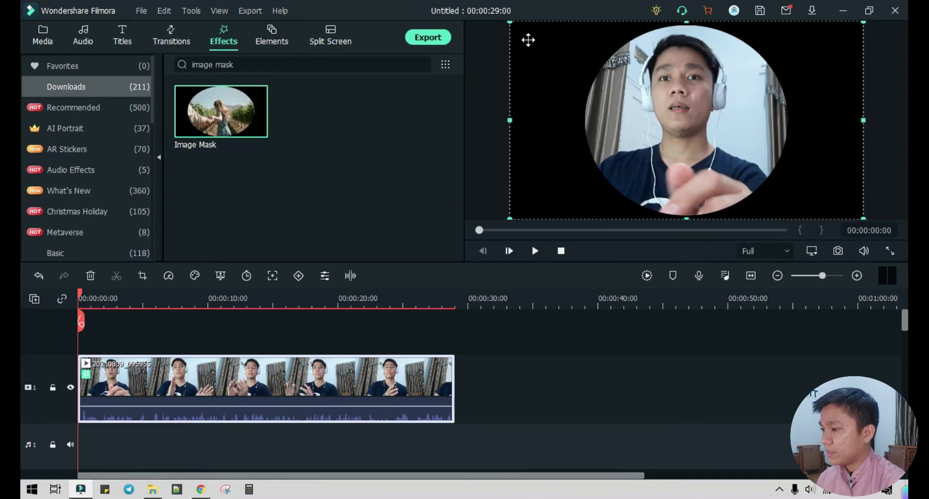
Preview the masked clip for about 7 seconds, and shrink and move it into the bottom-right corner of the video frame
{"action": "key", "text": "space"}
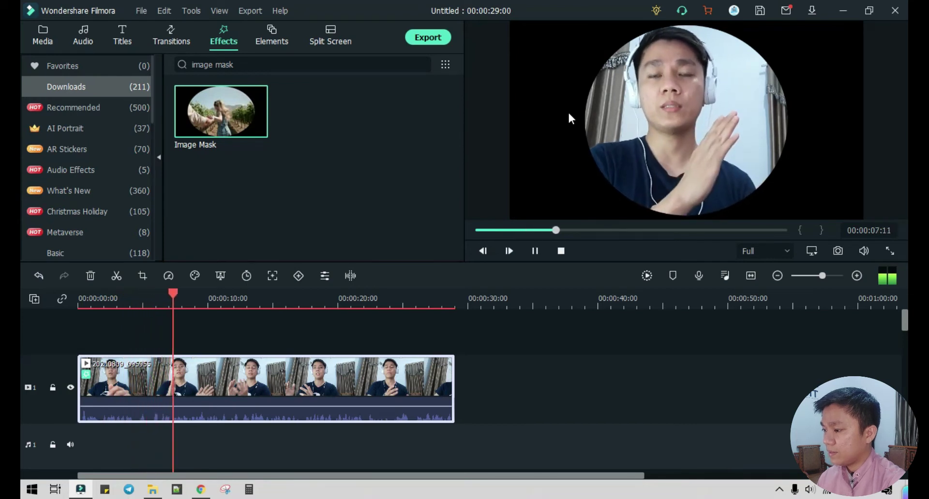
{"action": "key", "text": "space"}
{"action": "left_click", "coordinate": [564, 114]}
{"action": "left_click_drag", "start_coordinate": [510, 21], "coordinate": [688, 119]}
{"action": "left_click_drag", "start_coordinate": [794, 169], "coordinate": [845, 193]}
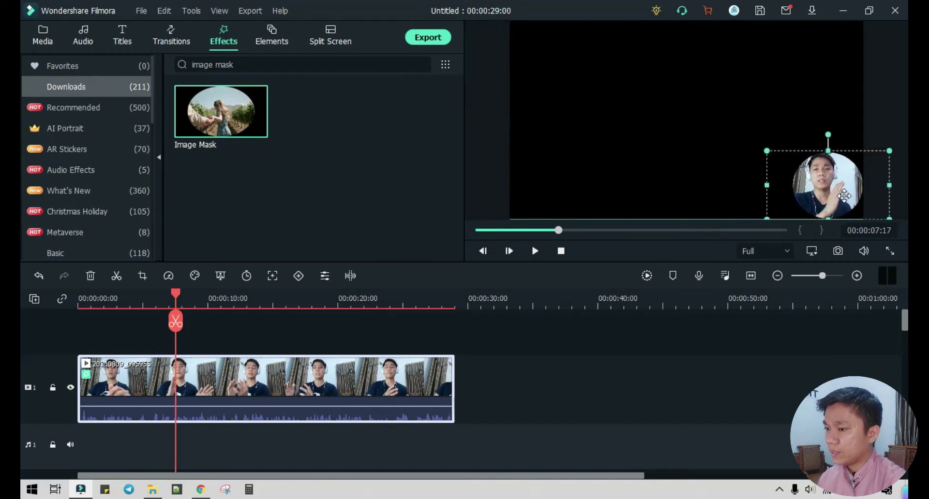
Import VID_20210809_094758 from the Filmora RECORD folder and place it at the start of video track 2
{"action": "left_click", "coordinate": [48, 34]}
{"action": "left_click", "coordinate": [198, 64]}
{"action": "left_click", "coordinate": [200, 83]}
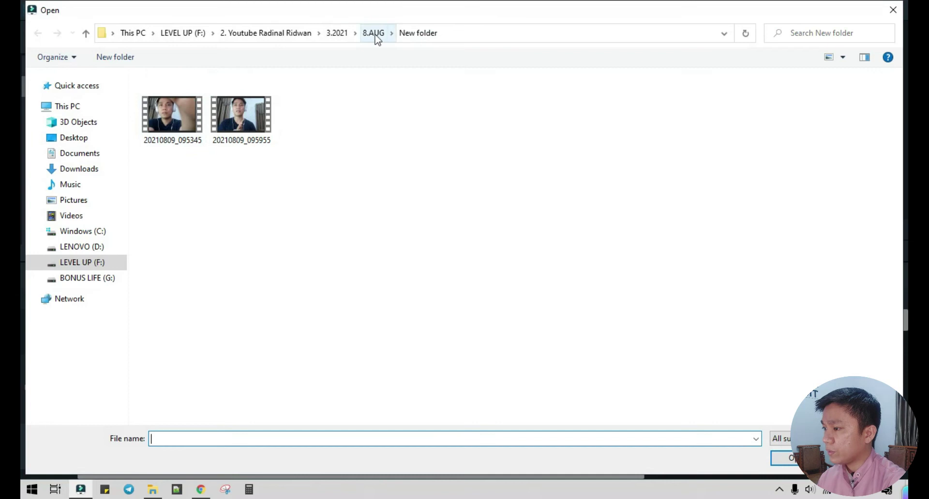
{"action": "left_click", "coordinate": [285, 34]}
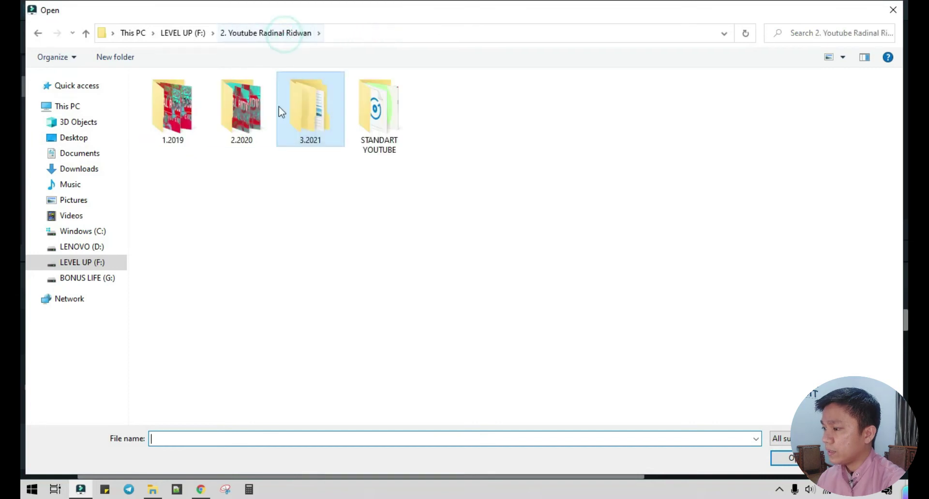
{"action": "left_click", "coordinate": [245, 240]}
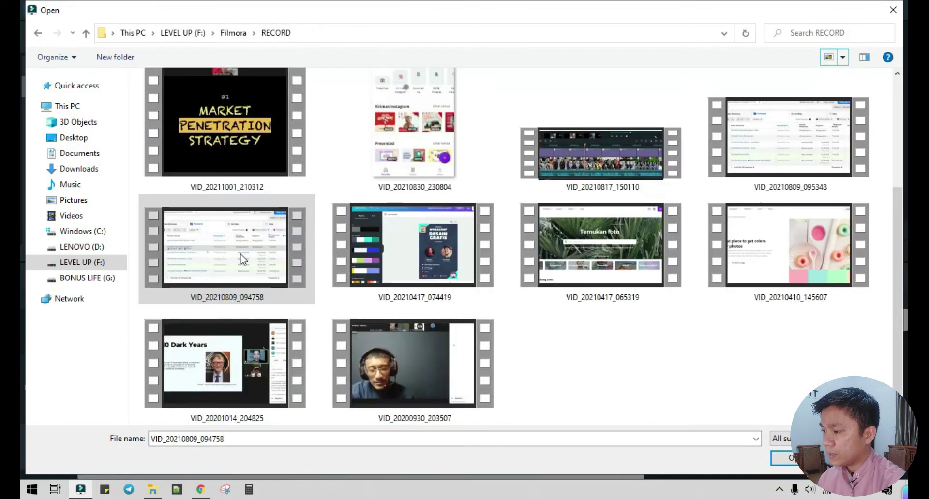
{"action": "double_click", "coordinate": [242, 258]}
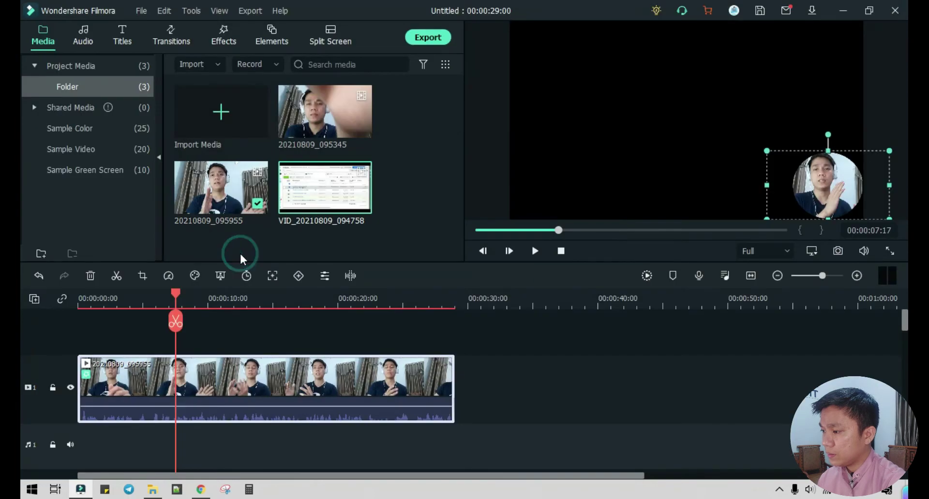
{"action": "left_click_drag", "start_coordinate": [196, 306], "coordinate": [133, 373]}
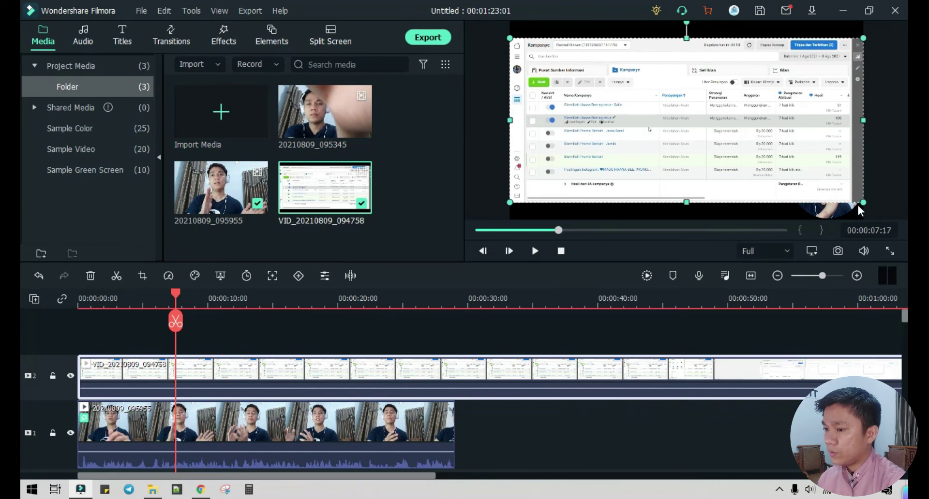
Enlarge the screen recording beyond the frame's right edge and move the masked webcam clip onto track 3 above it
{"action": "left_click_drag", "start_coordinate": [862, 203], "coordinate": [905, 221]}
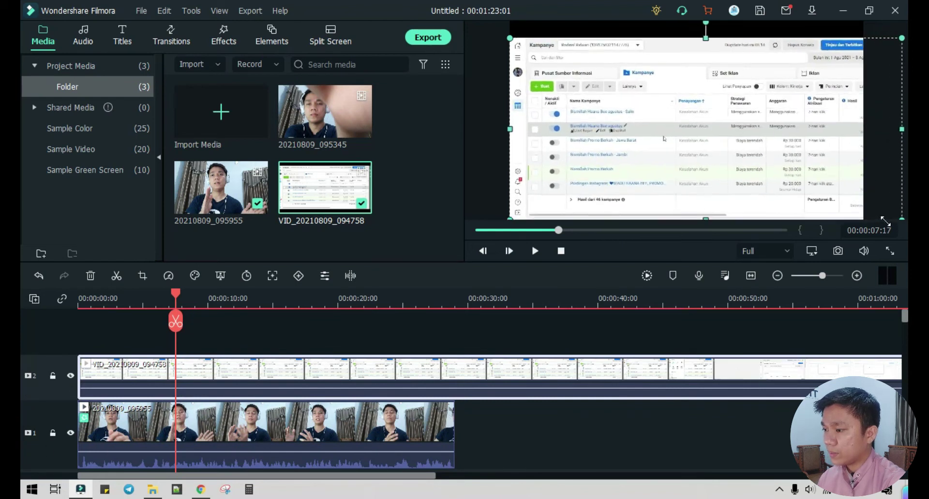
{"action": "double_click", "coordinate": [280, 419]}
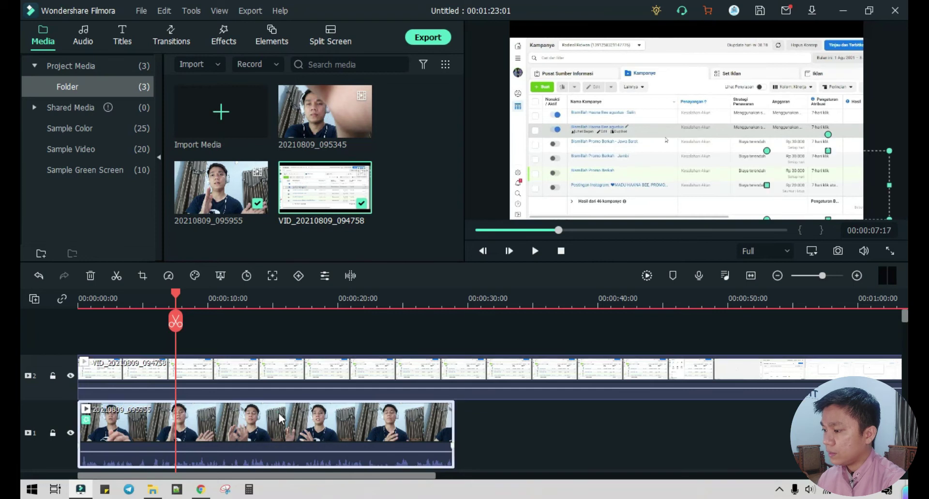
{"action": "left_click_drag", "start_coordinate": [280, 419], "coordinate": [283, 335]}
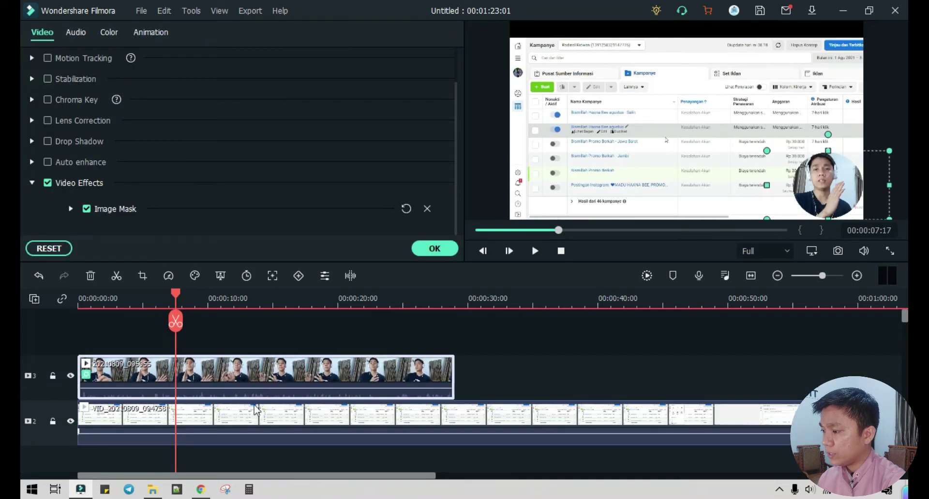
{"action": "scroll", "coordinate": [137, 406], "scroll_direction": "down", "scroll_amount": 1}
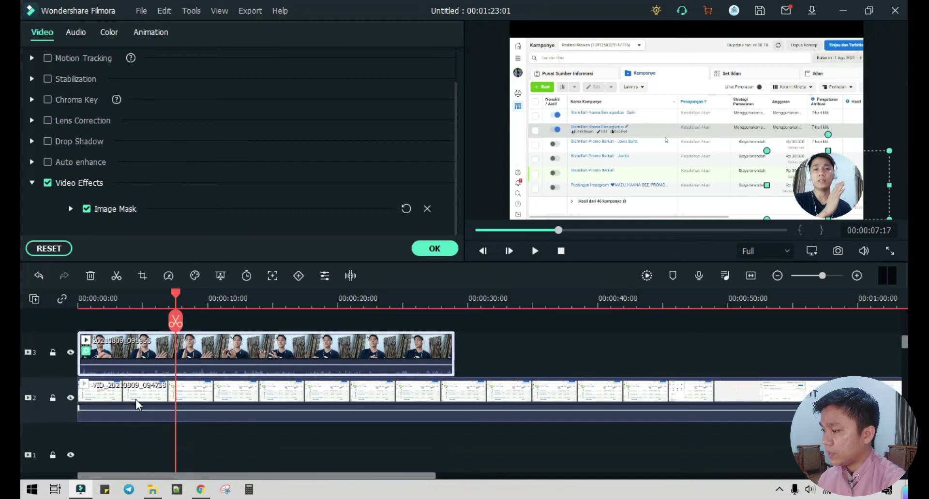
Move the screen recording down to video track 1 and the masked webcam clip down to track 2, both starting at zero
{"action": "left_click", "coordinate": [241, 406]}
{"action": "left_click_drag", "start_coordinate": [241, 452], "coordinate": [241, 453]}
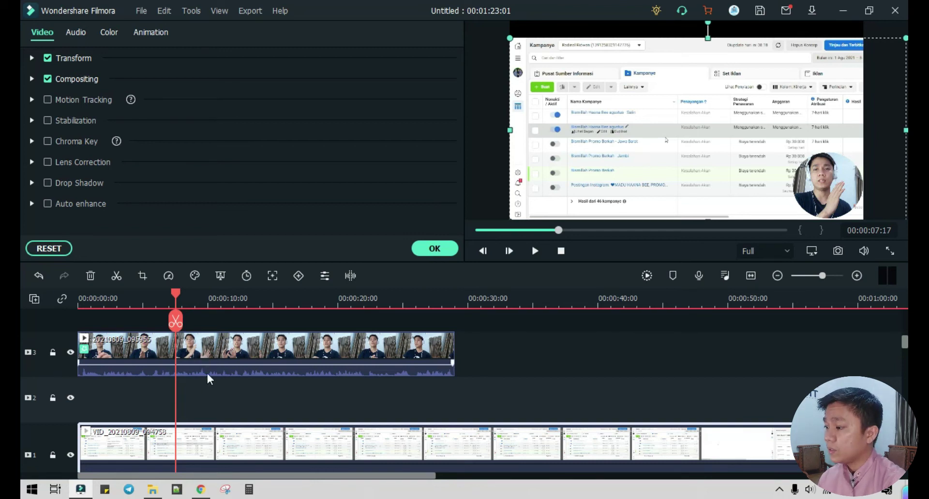
{"action": "left_click_drag", "start_coordinate": [222, 344], "coordinate": [219, 398]}
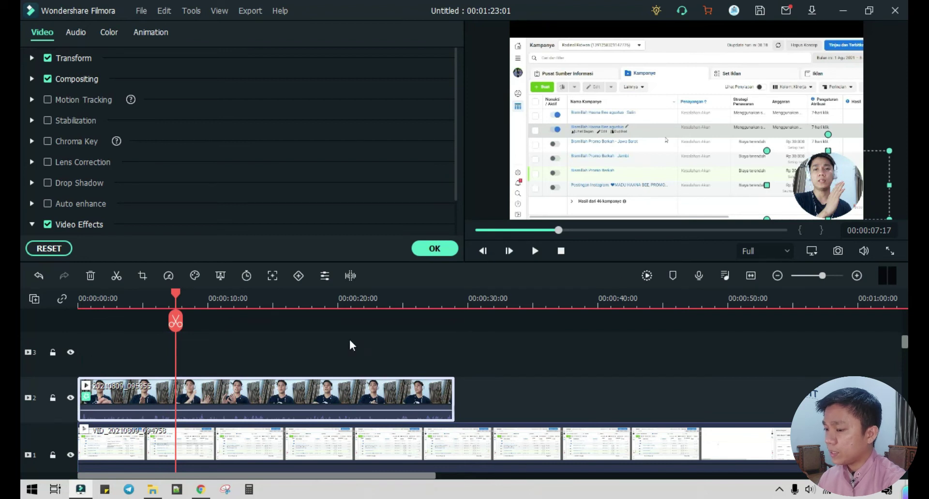
Shift the screen recording slightly upward in the frame, and shrink the webcam circle to roughly half its size in the bottom-right corner
{"action": "left_click_drag", "start_coordinate": [823, 191], "coordinate": [821, 191]}
{"action": "left_click_drag", "start_coordinate": [767, 149], "coordinate": [753, 142]}
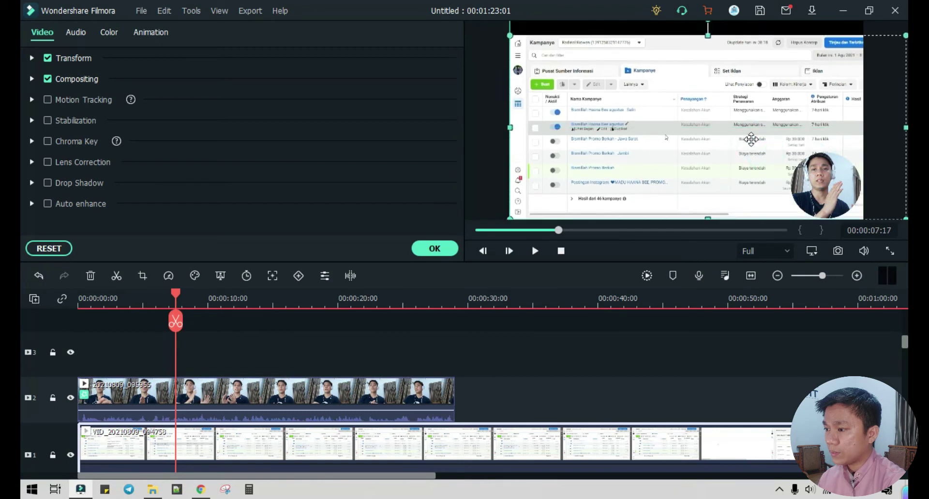
{"action": "left_click", "coordinate": [270, 404]}
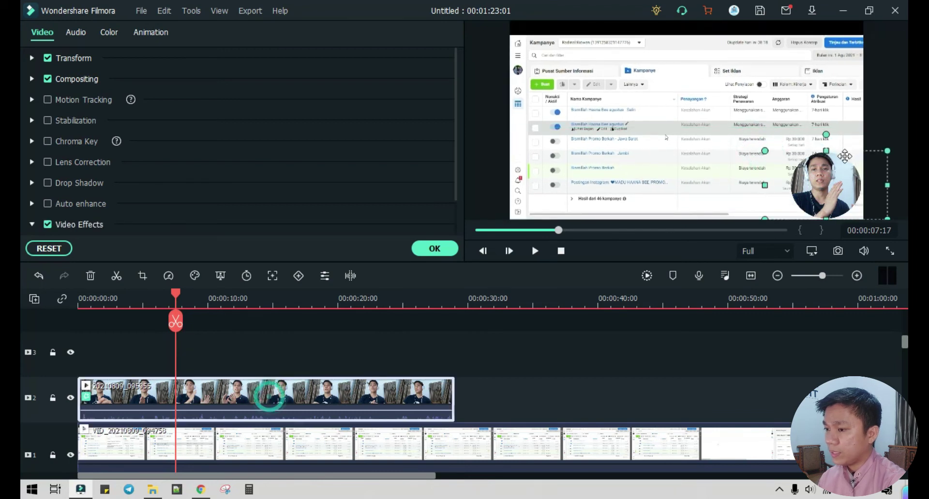
{"action": "left_click_drag", "start_coordinate": [767, 151], "coordinate": [804, 176]}
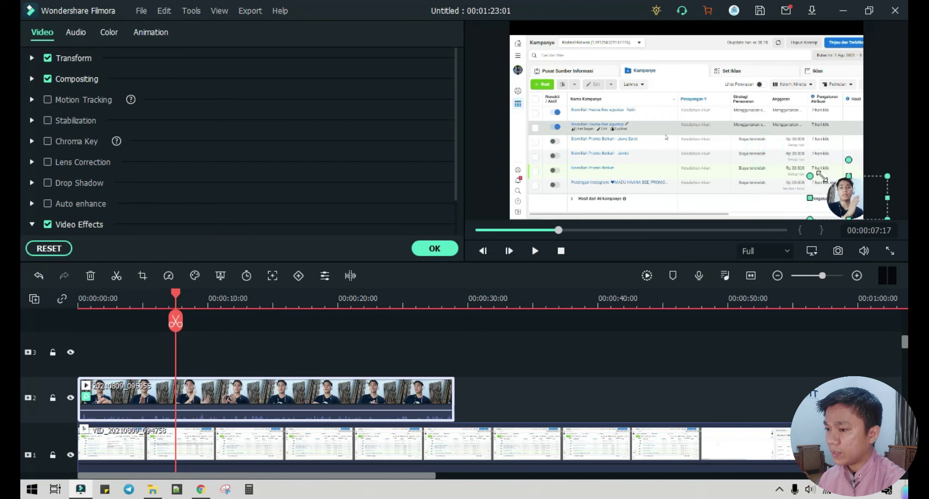
{"action": "left_click_drag", "start_coordinate": [839, 200], "coordinate": [837, 199]}
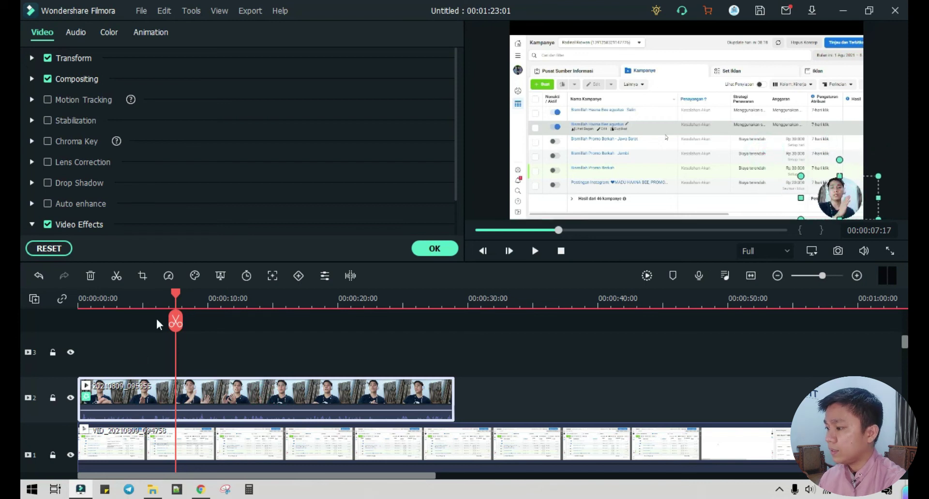
Preview the composition from the start for about 7 seconds and confirm the webcam clip's settings
{"action": "left_click_drag", "start_coordinate": [175, 293], "coordinate": [71, 290]}
{"action": "key", "text": "space"}
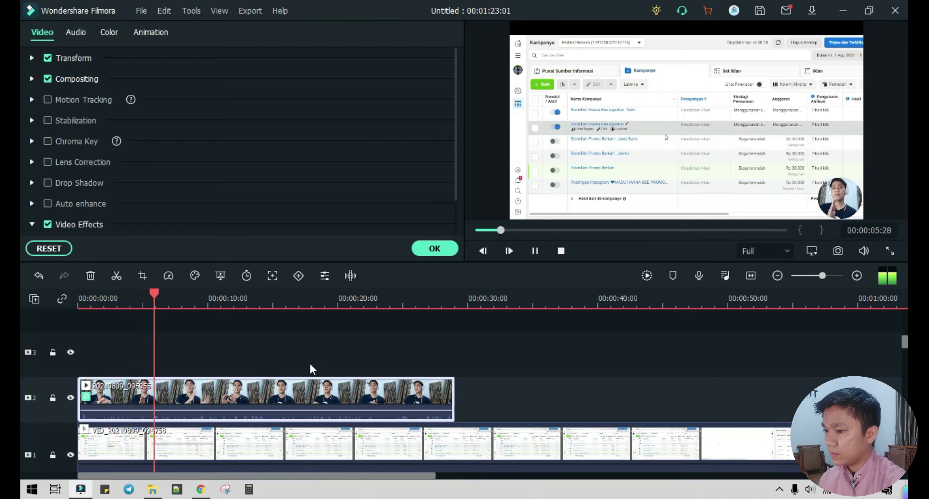
{"action": "key", "text": "space"}
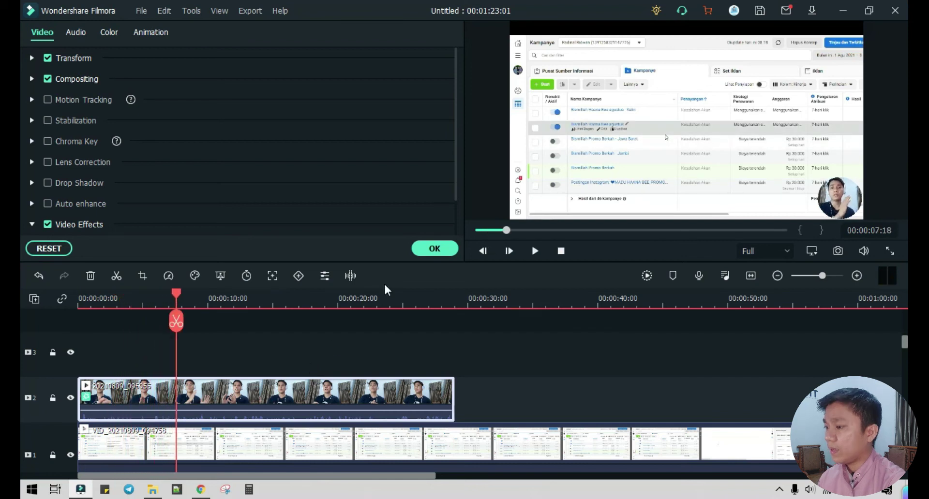
{"action": "left_click", "coordinate": [435, 247]}
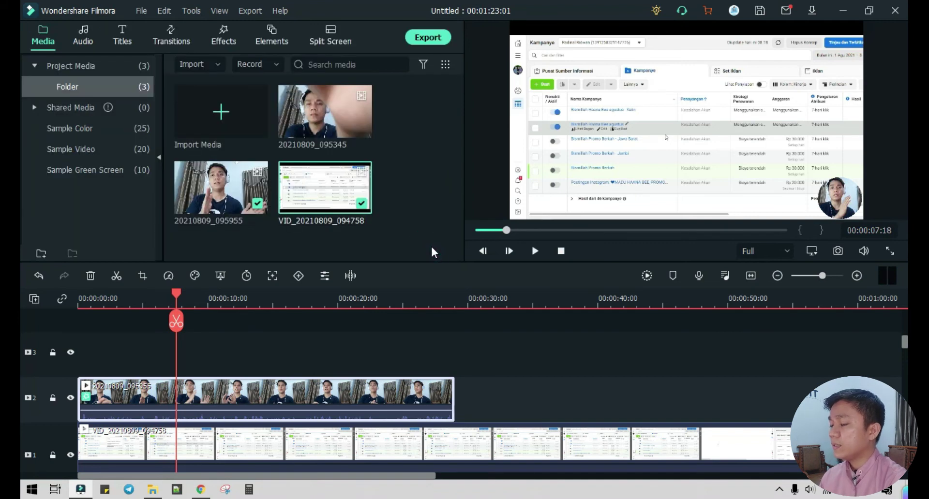